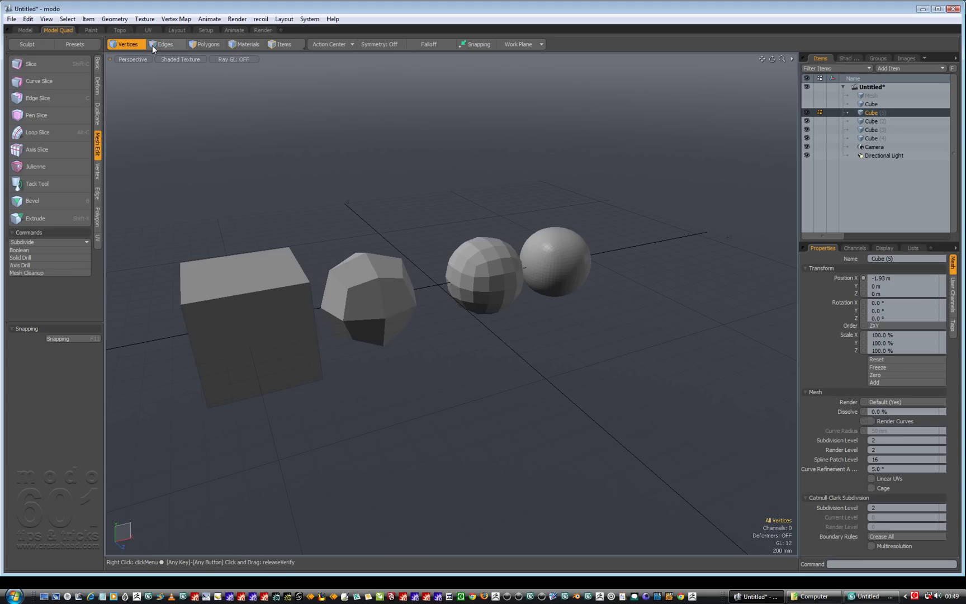
# Step: In Items mode, create a unit Sphere primitive at the origin from the Basic tools
pyautogui.click(277, 43)
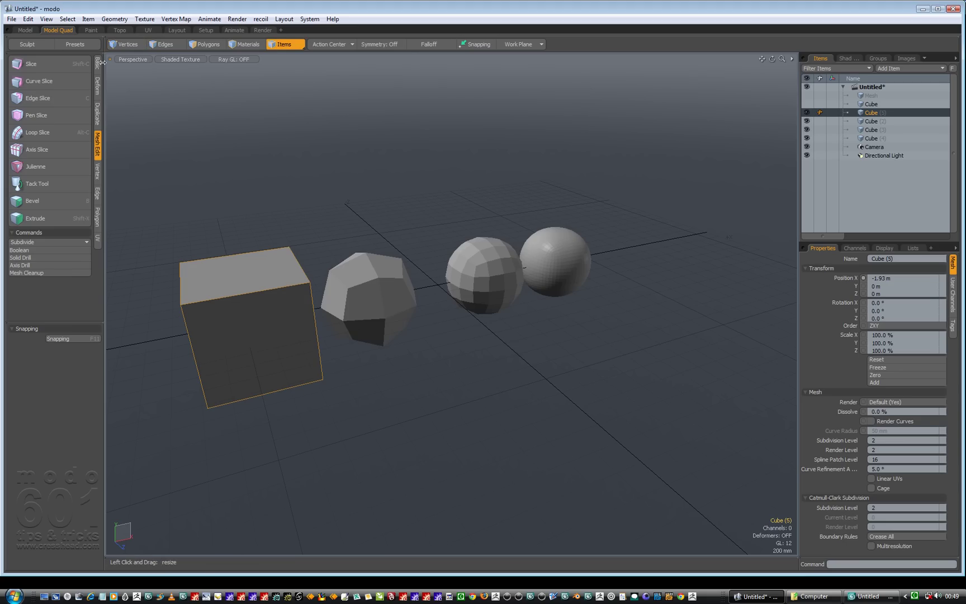
pyautogui.click(25, 29)
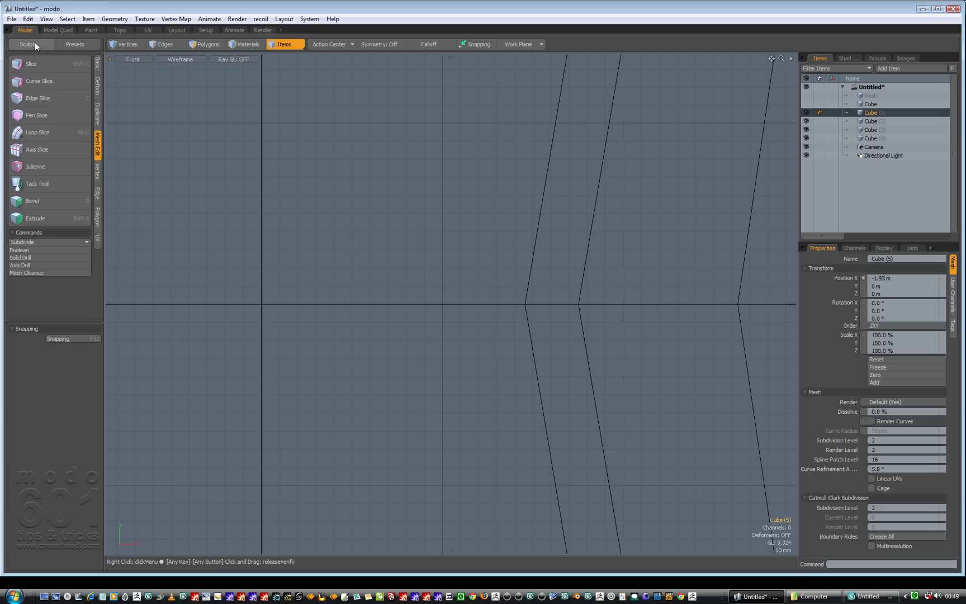
pyautogui.click(99, 64)
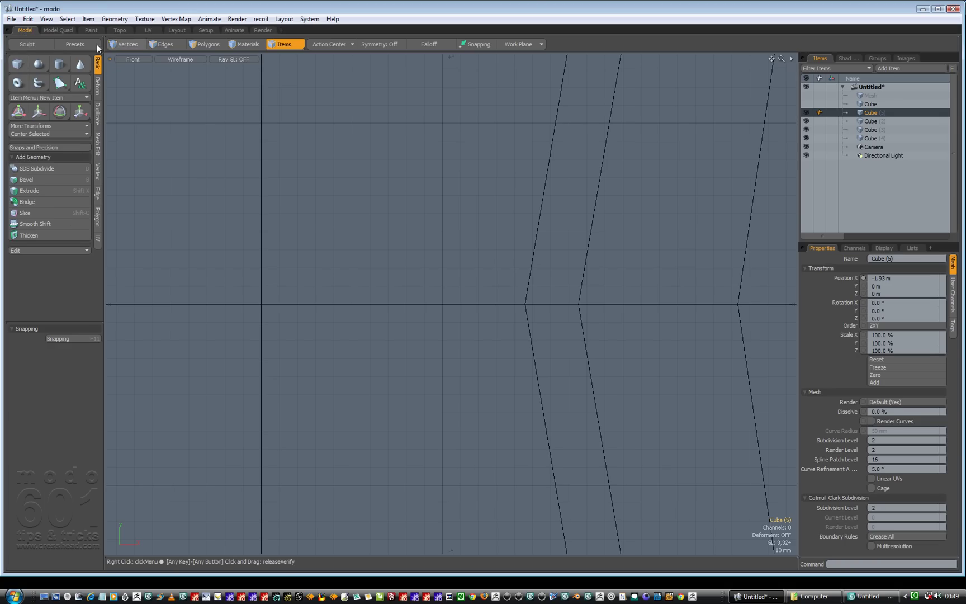
pyautogui.click(62, 29)
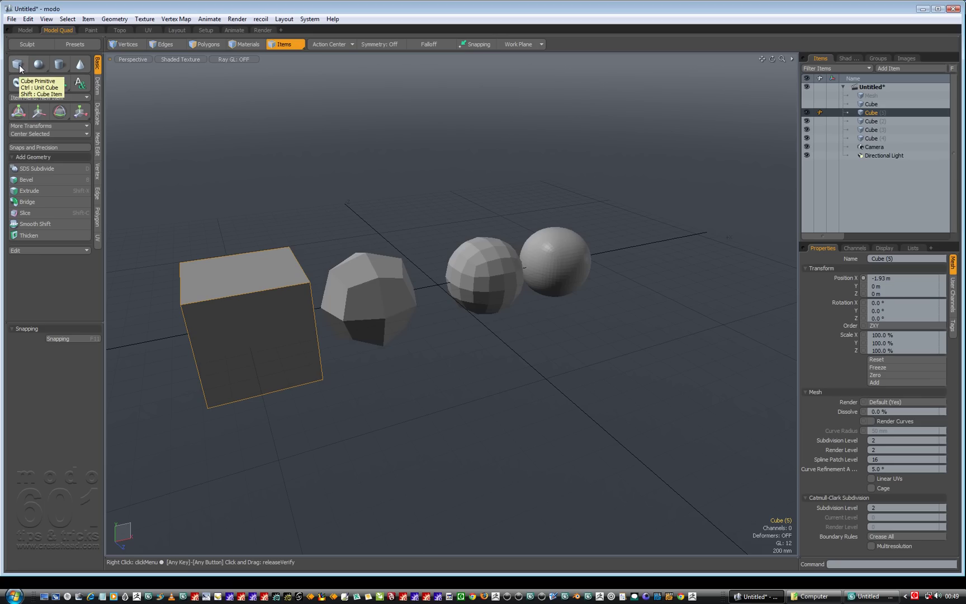
pyautogui.press('shift')
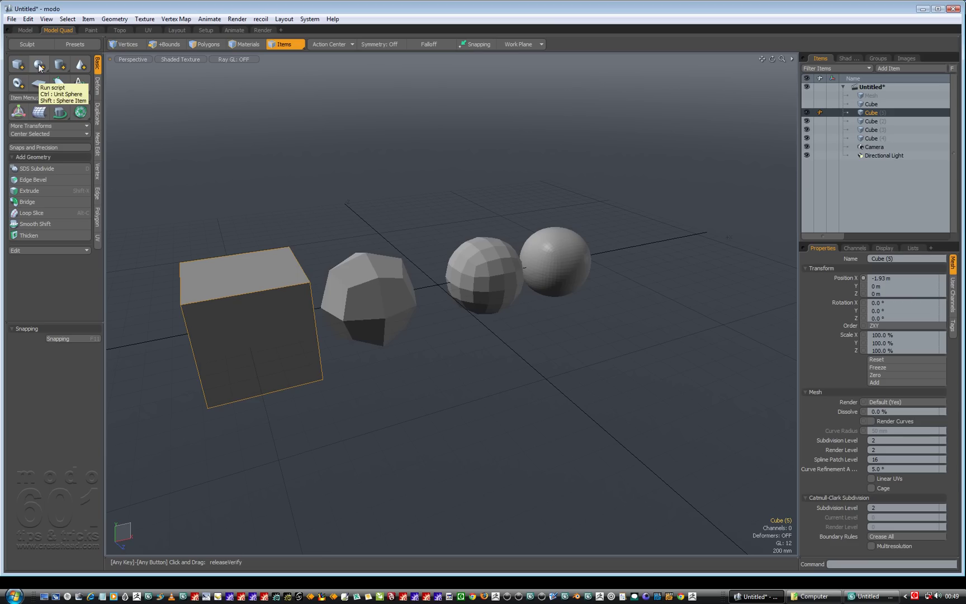
pyautogui.keyDown('shift'); pyautogui.click(39, 67); pyautogui.keyUp('shift')
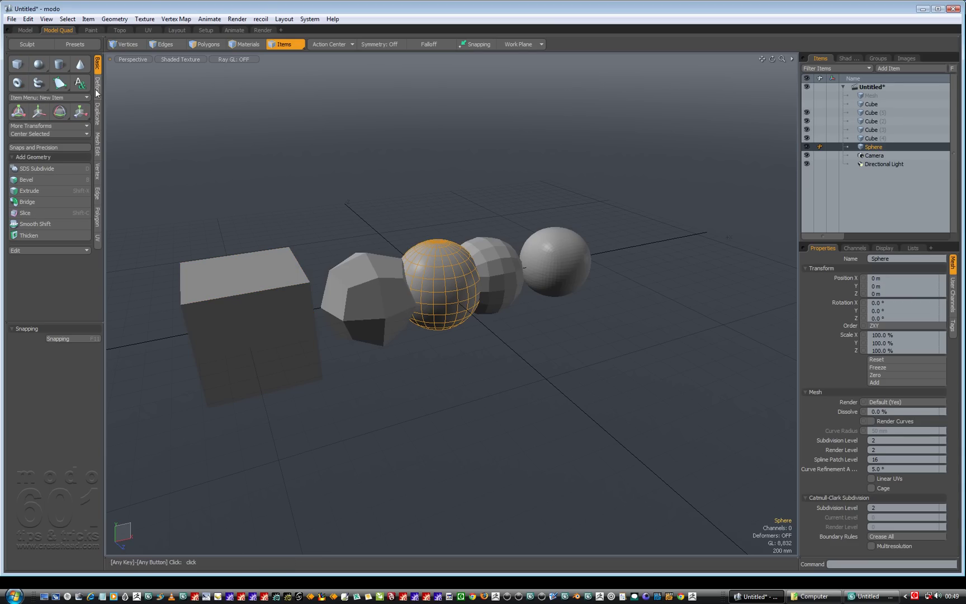
# Step: Move the new sphere forward to Z 2.11 m
pyautogui.click(445, 368)
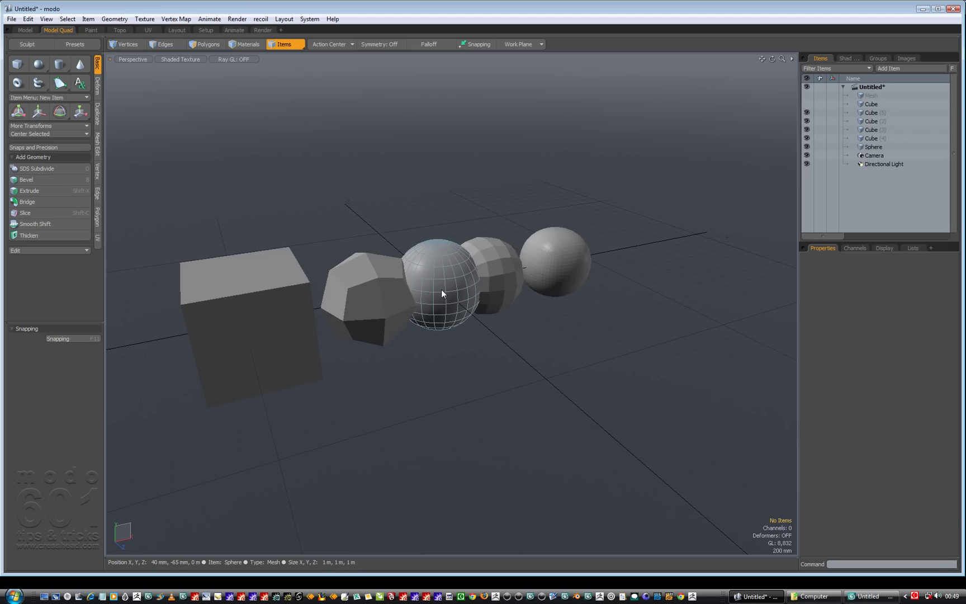
pyautogui.click(442, 293)
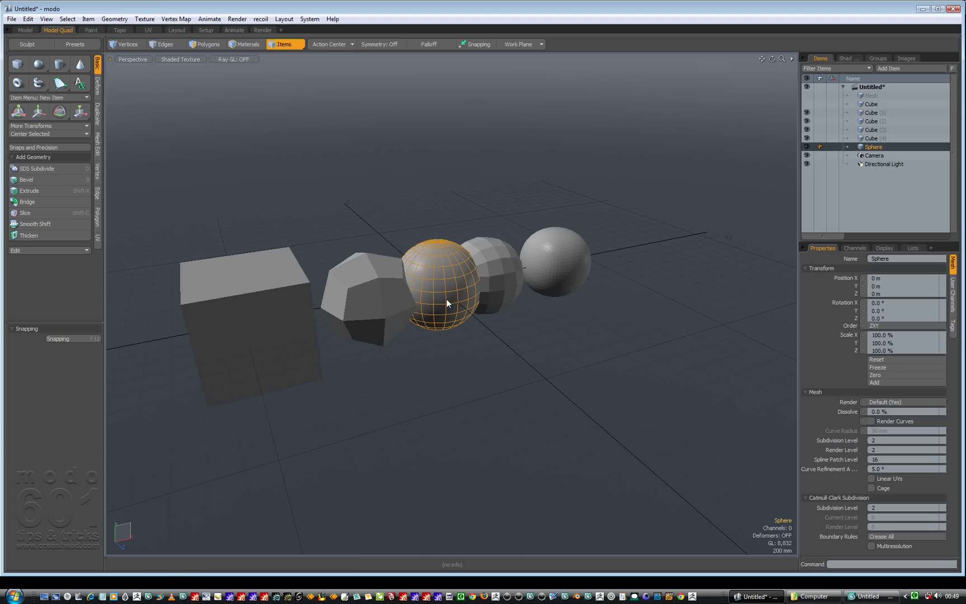
pyautogui.press('w')
pyautogui.moveTo(453, 298); pyautogui.dragTo(528, 426)
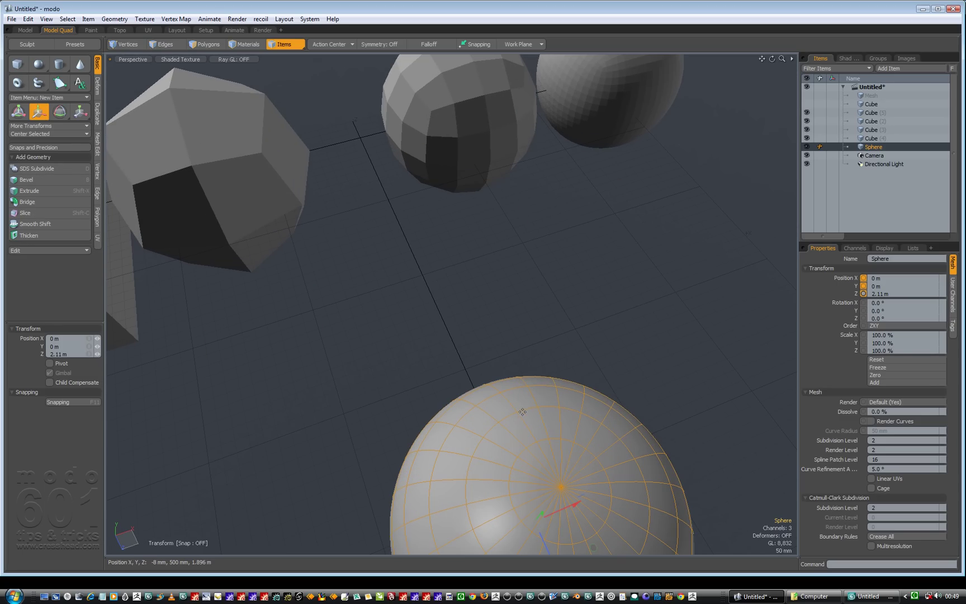
pyautogui.press('space')
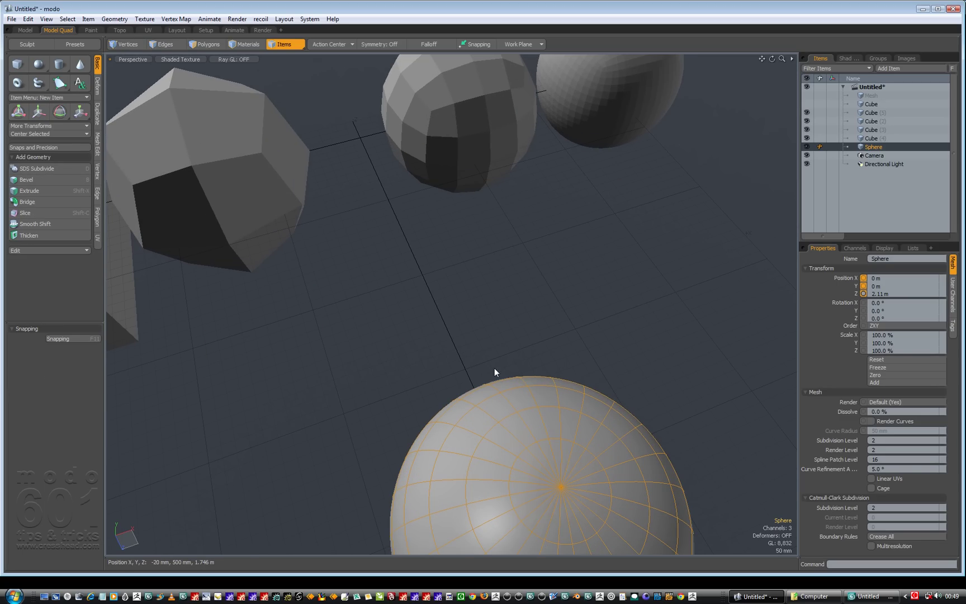
# Step: Frame the sphere and compare it with Cube (3)'s subdivided ball, then reselect the sphere
pyautogui.hotkey('shift', 'a')
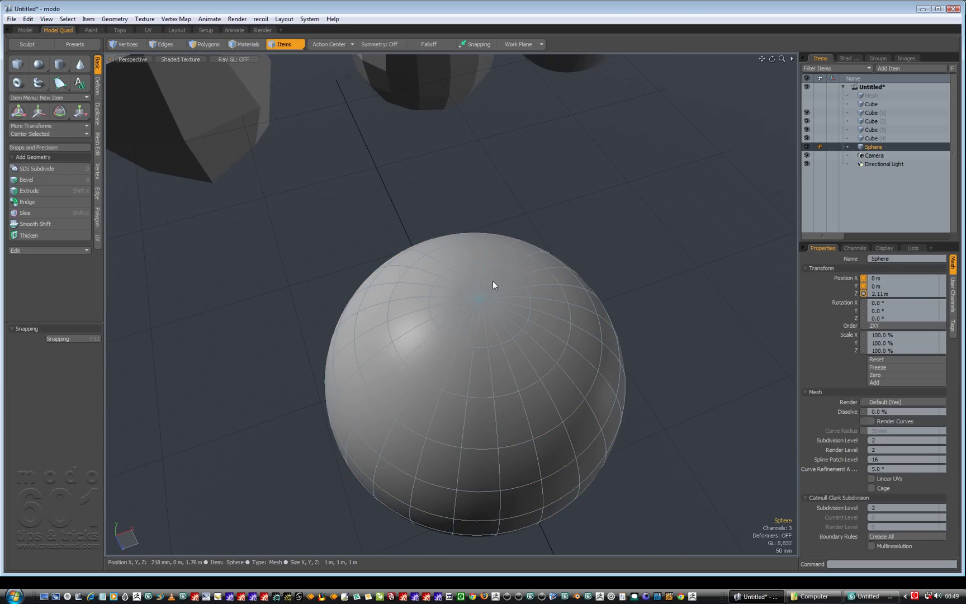
pyautogui.press('a')
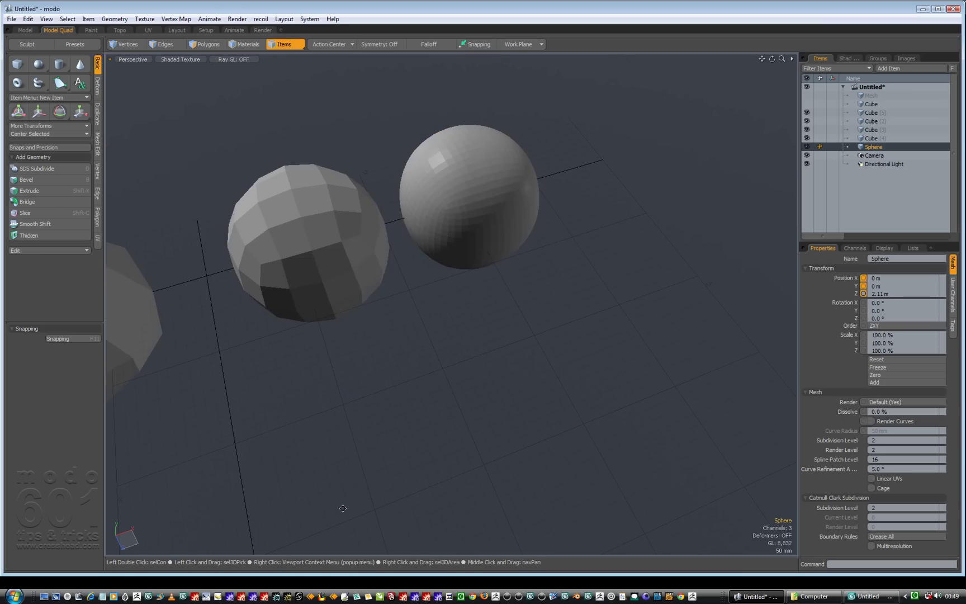
pyautogui.click(445, 259)
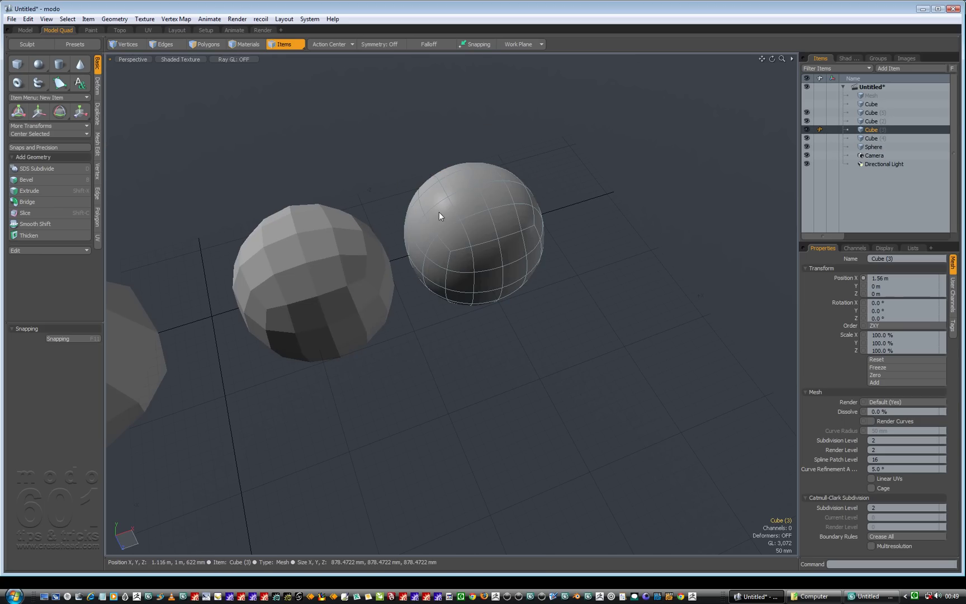
pyautogui.hotkey('shift', 'a')
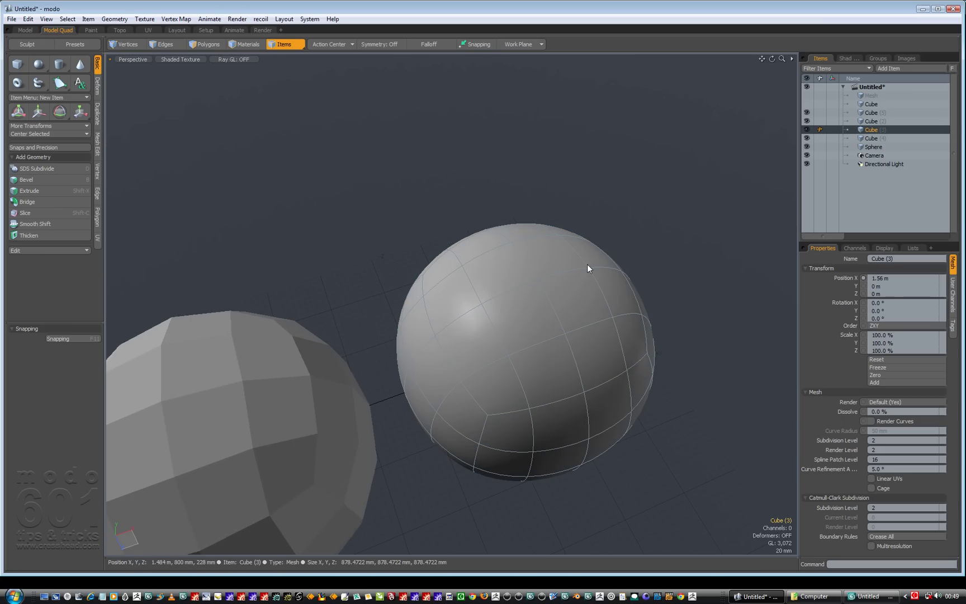
pyautogui.press('a')
pyautogui.click(531, 345)
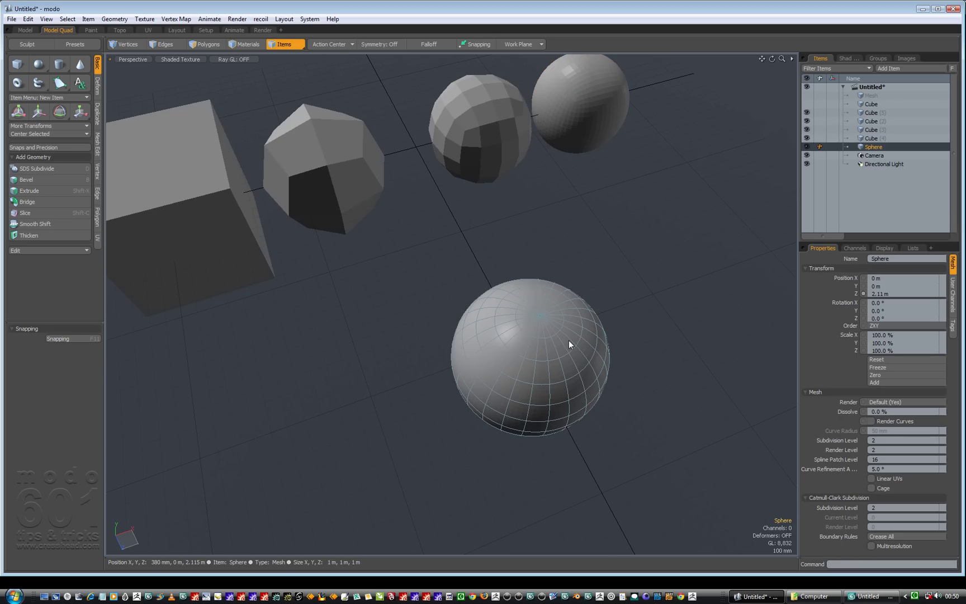
# Step: Hide the Sphere, unhide the base Cube and select it
pyautogui.click(807, 146)
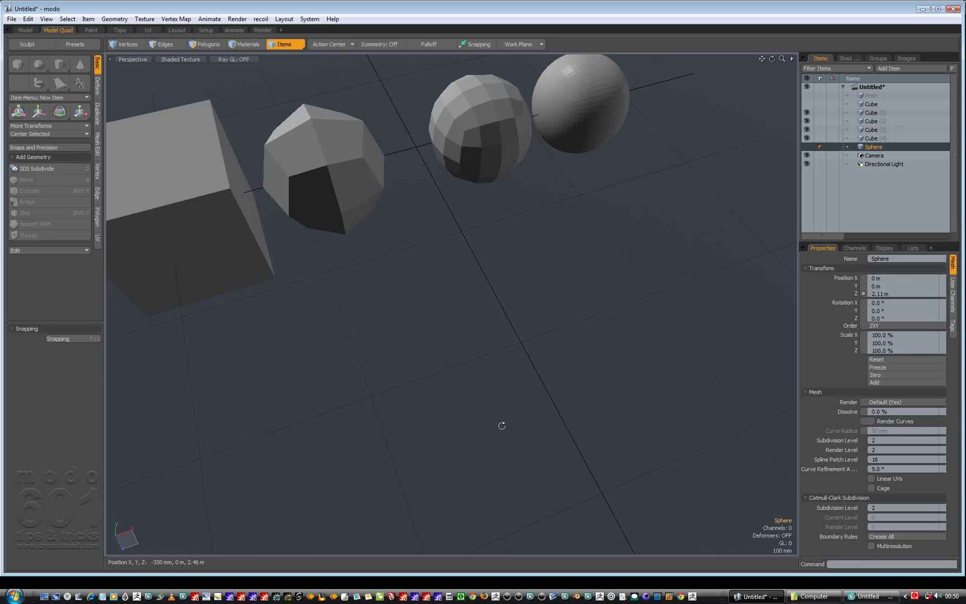
pyautogui.keyDown('alt'); pyautogui.moveTo(502, 425); pyautogui.dragTo(522, 351); pyautogui.keyUp('alt')
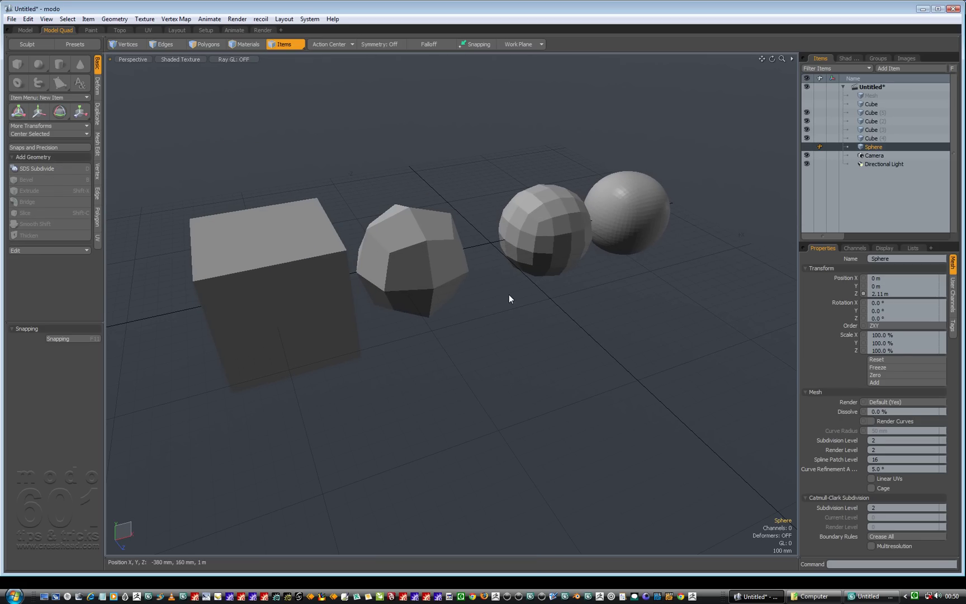
pyautogui.click(807, 105)
pyautogui.moveTo(471, 403); pyautogui.dragTo(413, 406, button='middle')
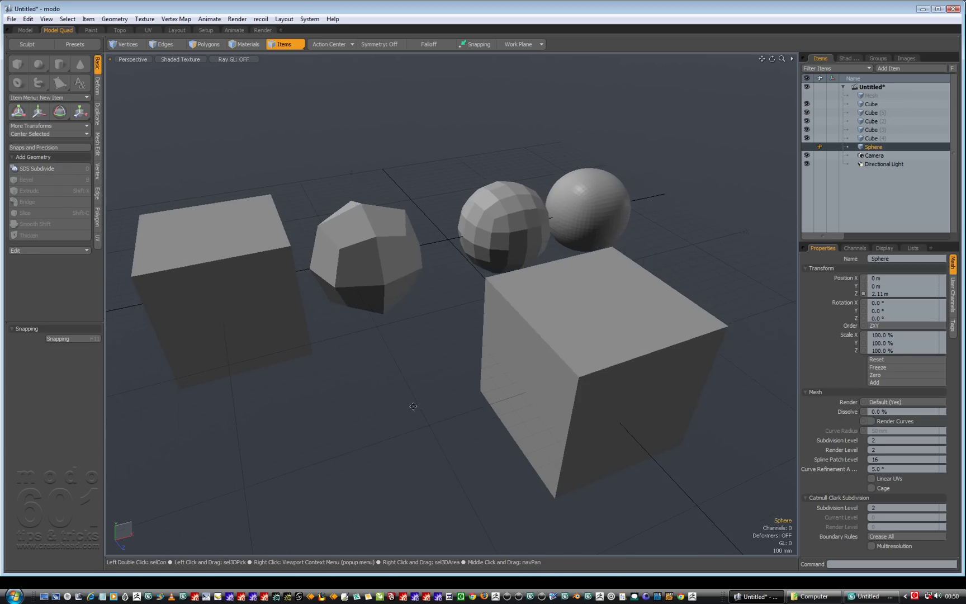
pyautogui.click(597, 352)
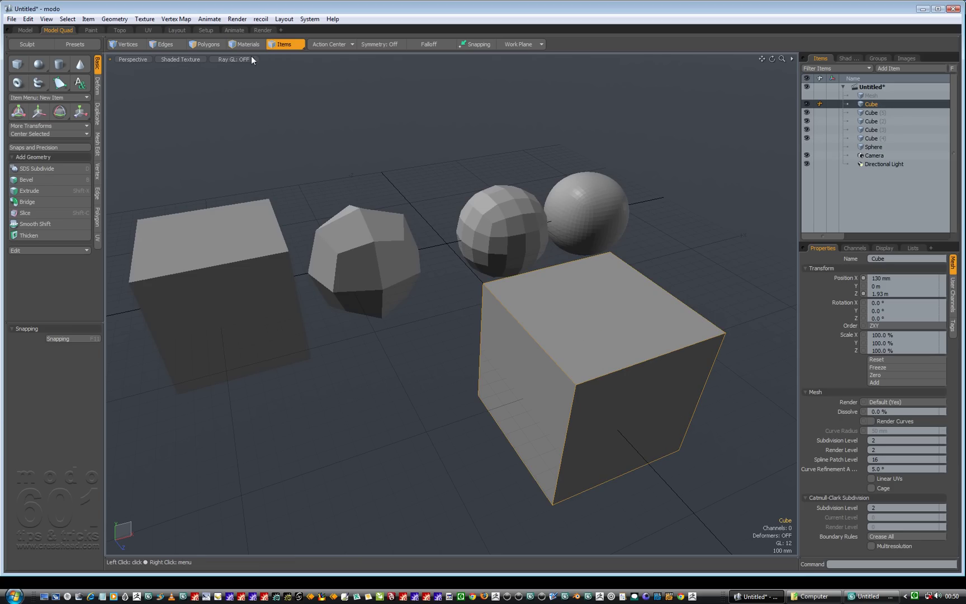
# Step: In Polygons mode, select all six of the cube's faces with Select > Connected
pyautogui.click(206, 44)
pyautogui.click(571, 306)
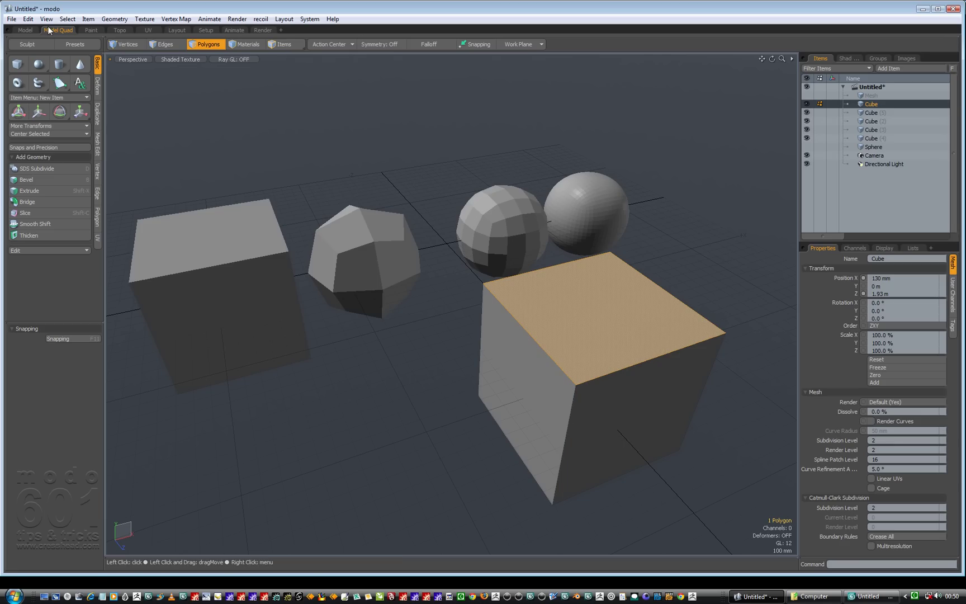
pyautogui.click(68, 20)
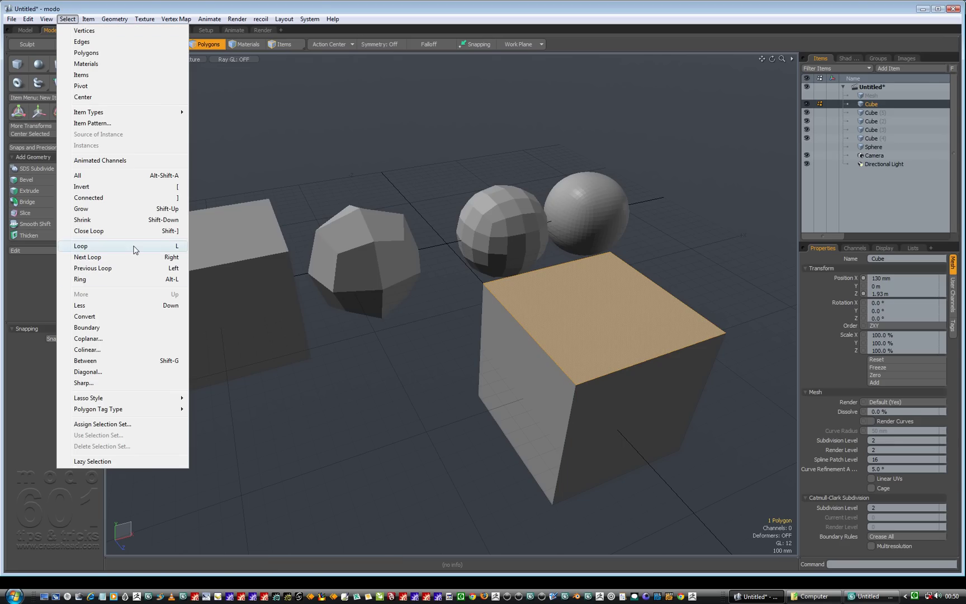
pyautogui.click(173, 199)
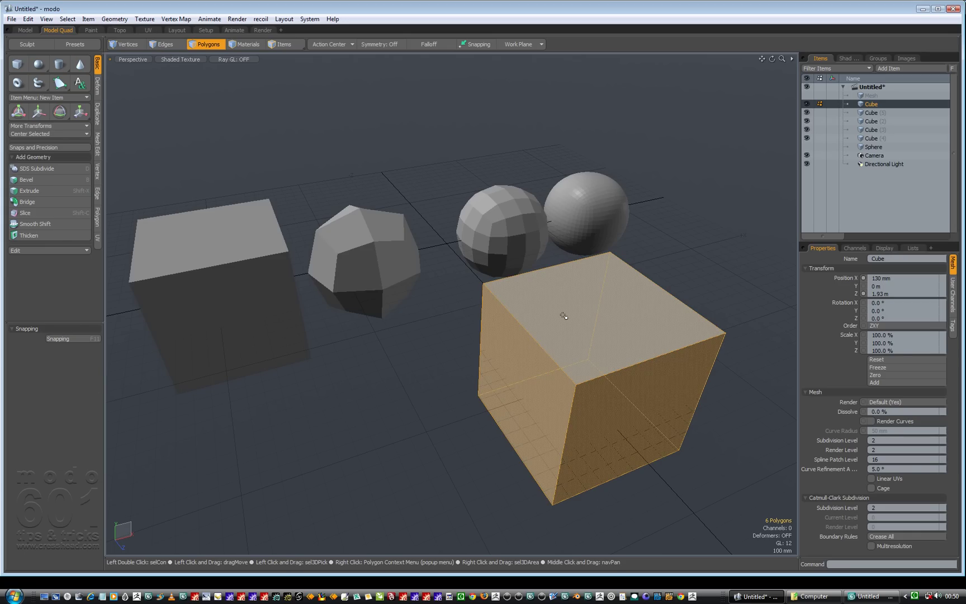
# Step: Apply SDS Subdivide twice to the front cube, then deselect it in Items mode
pyautogui.click(98, 147)
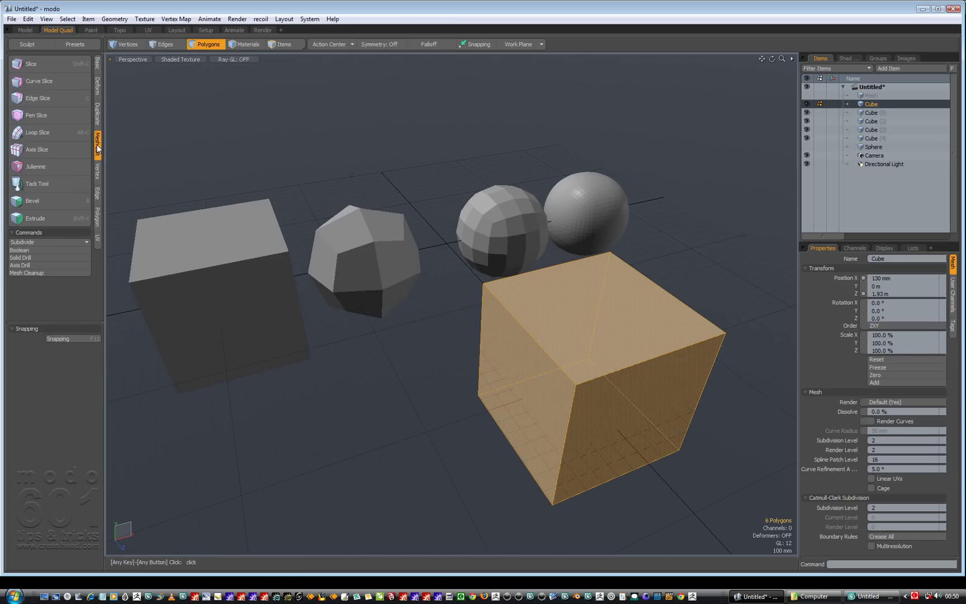
pyautogui.click(50, 243)
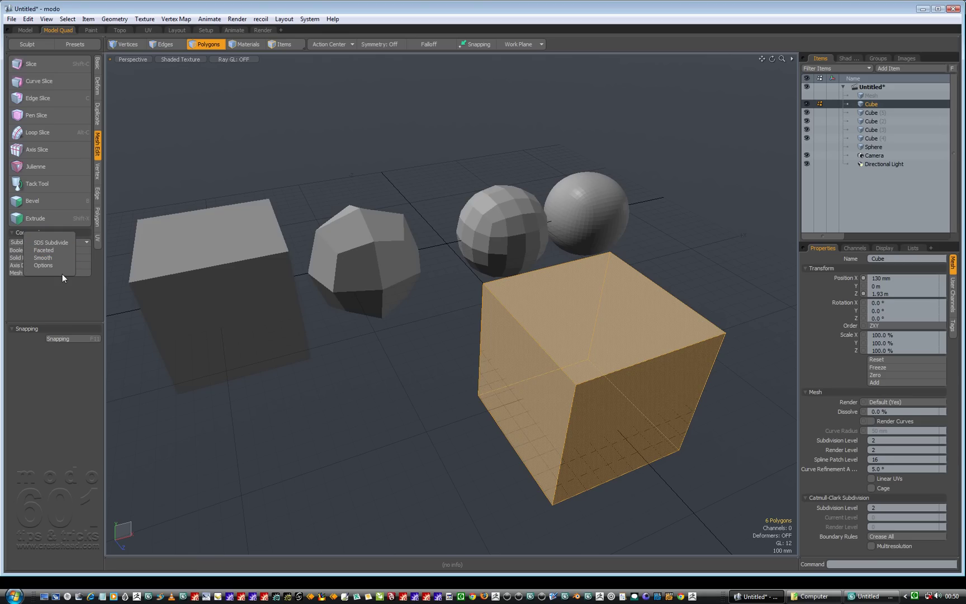
pyautogui.click(58, 241)
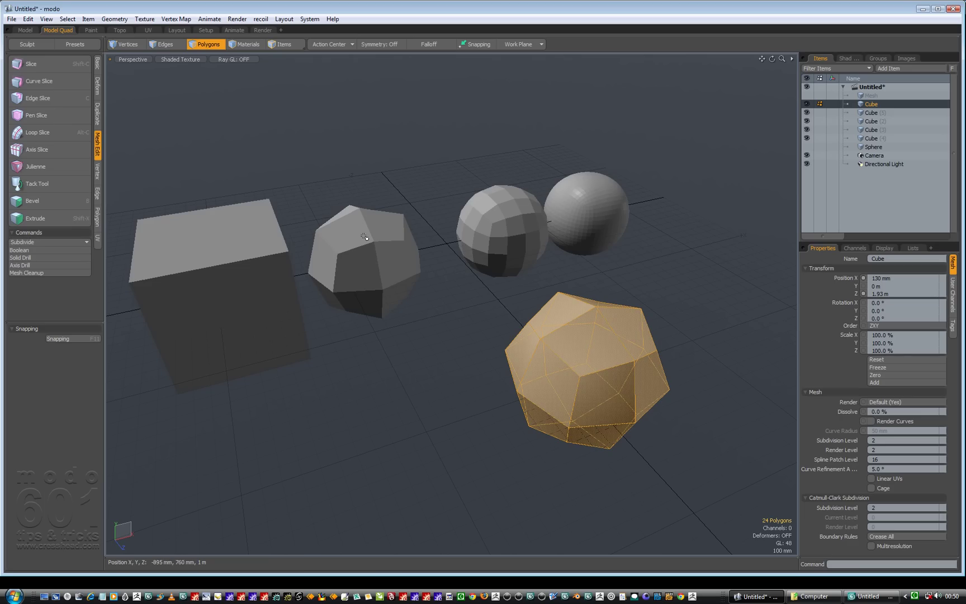
pyautogui.click(46, 241)
pyautogui.click(46, 241)
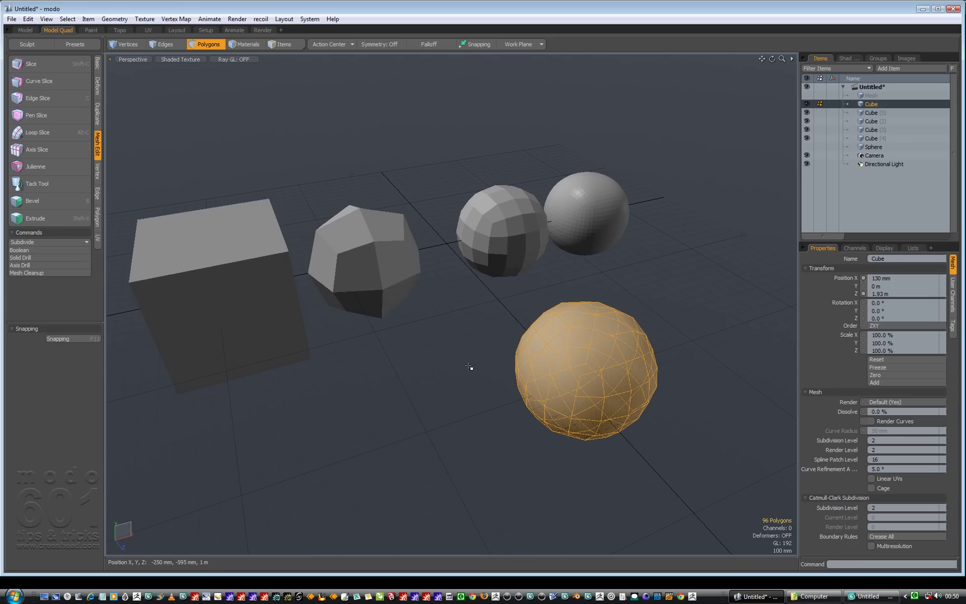
pyautogui.click(301, 44)
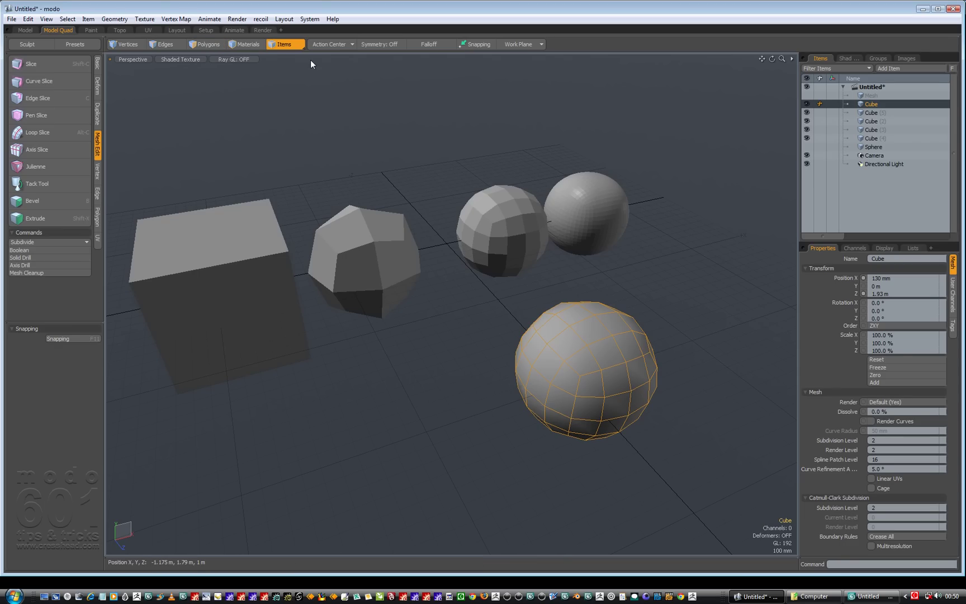
pyautogui.click(476, 409)
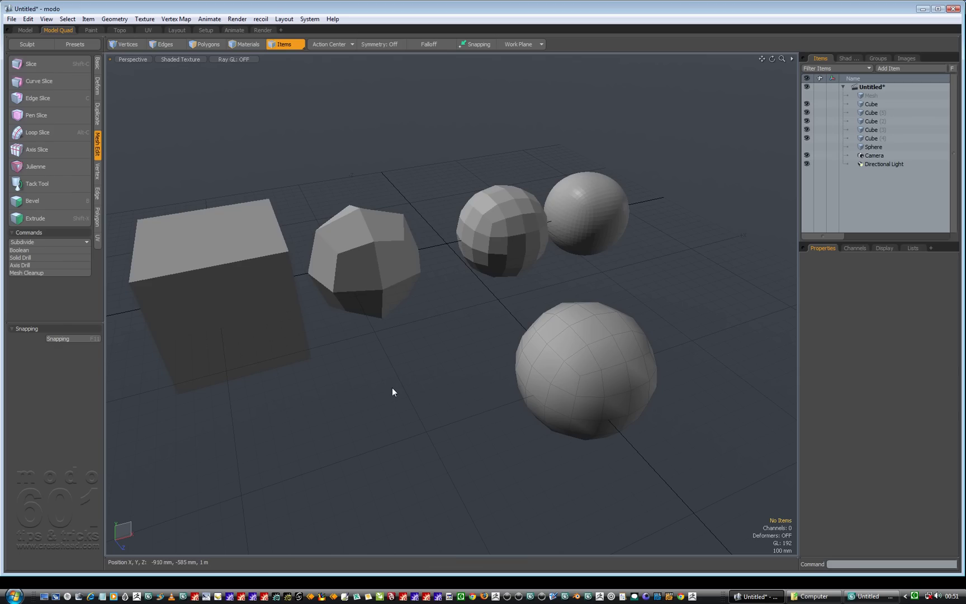
# Step: Make the front ball a subdivision surface and raise its Subdivision Level from 2 to 6
pyautogui.click(586, 346)
pyautogui.press('Tab')
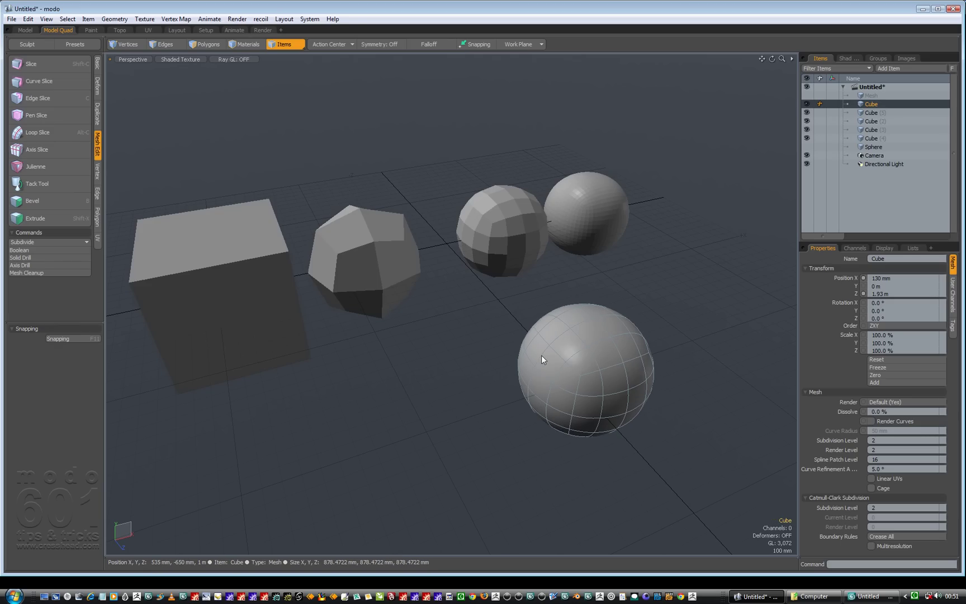
pyautogui.keyDown('alt'); pyautogui.moveTo(567, 371); pyautogui.dragTo(527, 397, button='middle'); pyautogui.keyUp('alt')
pyautogui.scroll(5, 564, 401)
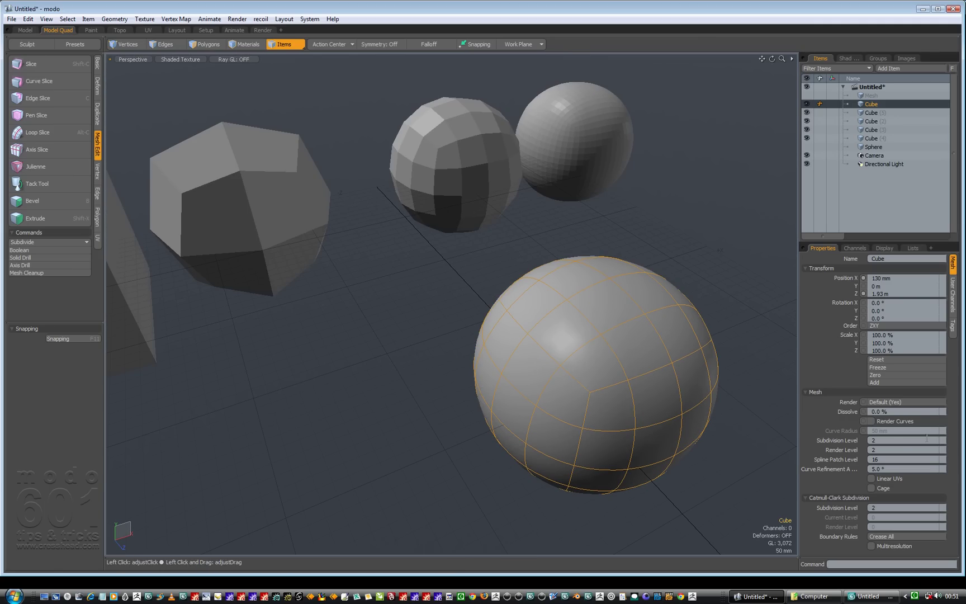
pyautogui.moveTo(944, 442); pyautogui.dragTo(951, 439)
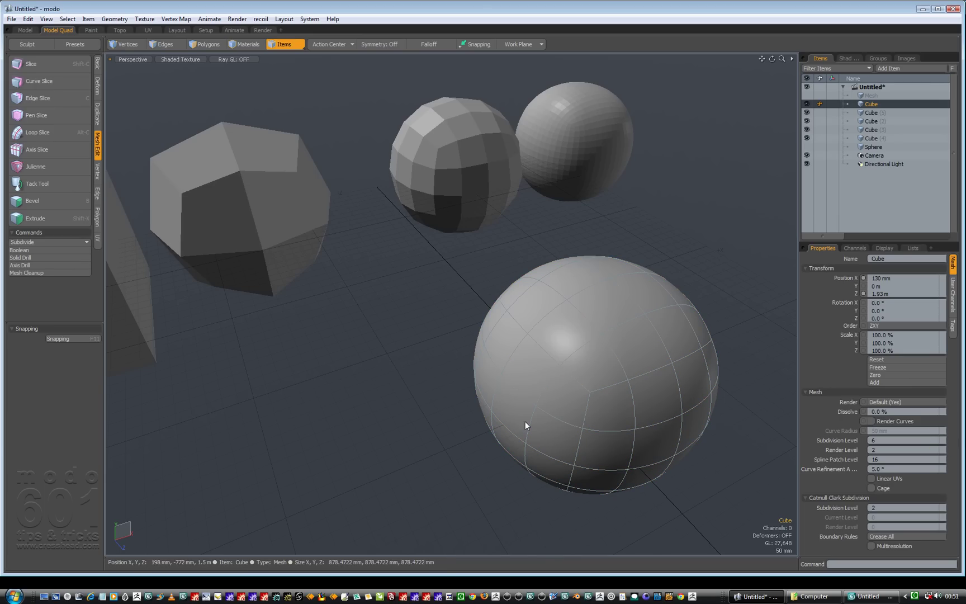
# Step: Compare against the faceted Cube (4) ball, then unhide the primitive Sphere
pyautogui.click(434, 176)
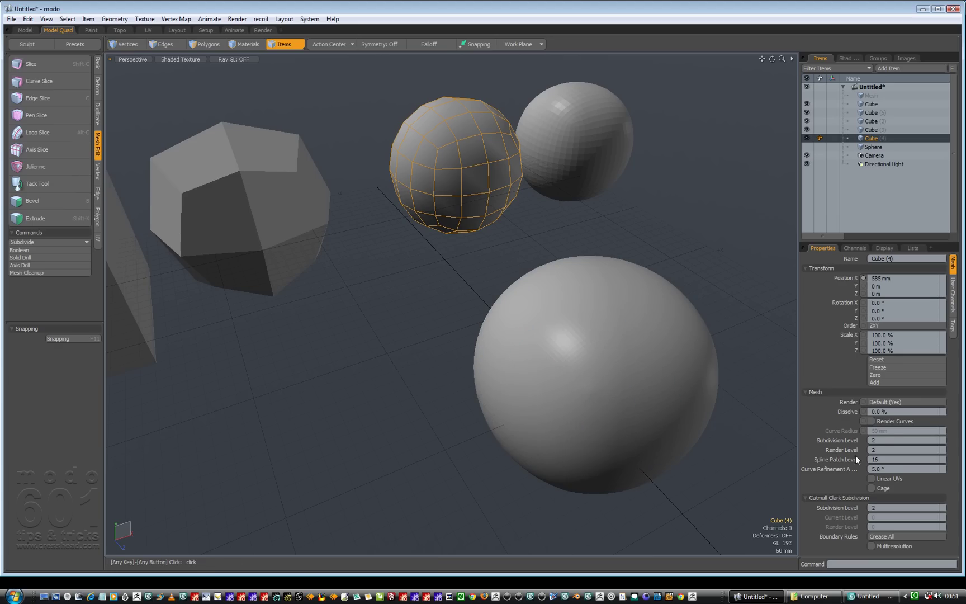
pyautogui.click(591, 370)
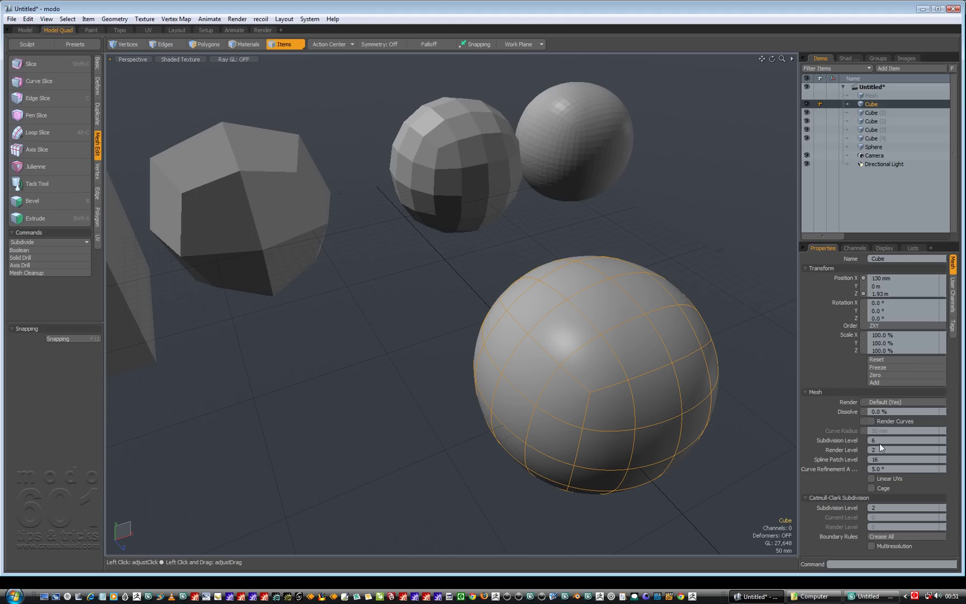
pyautogui.scroll(-2, 581, 401)
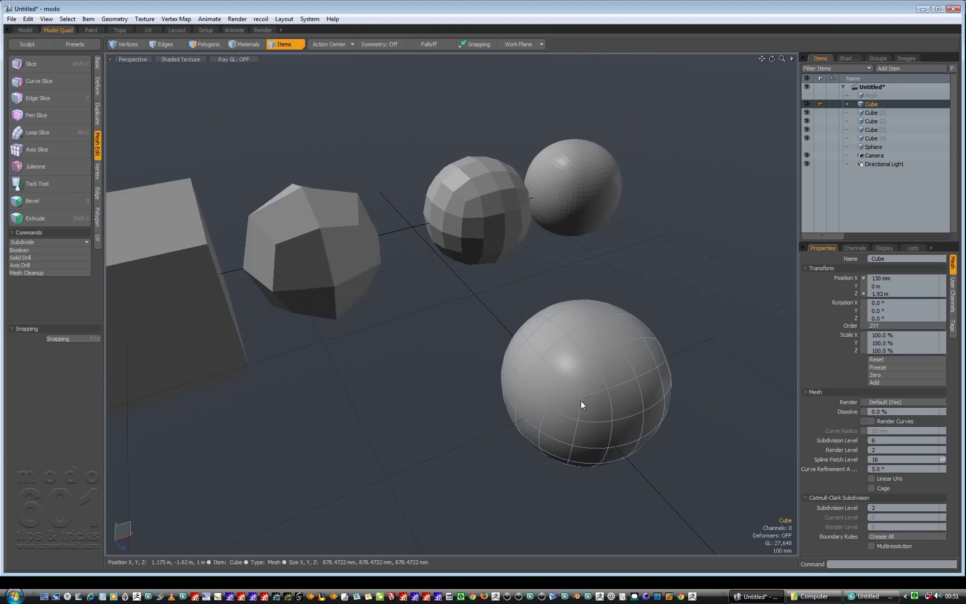
pyautogui.scroll(-3, 603, 408)
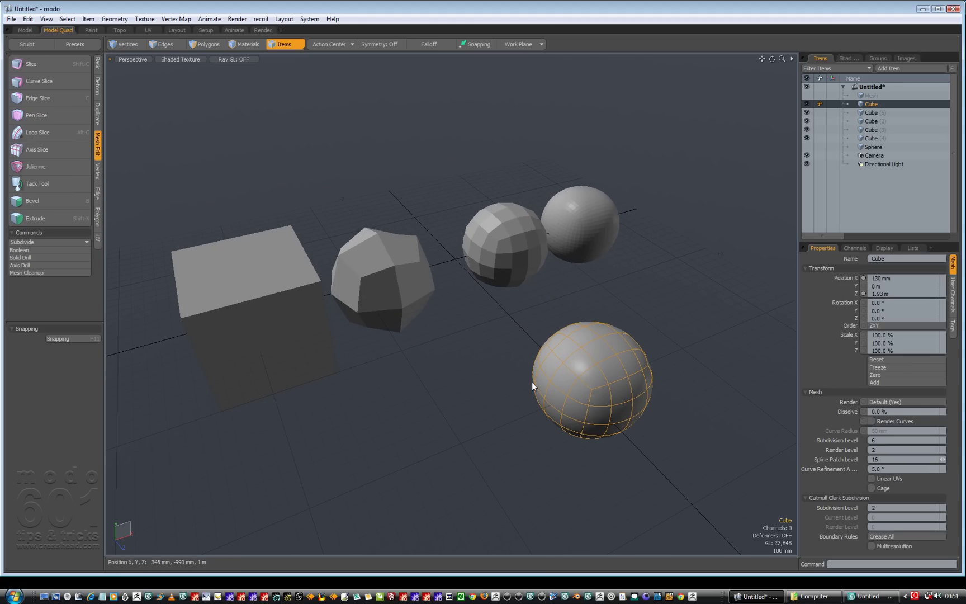
pyautogui.keyDown('alt'); pyautogui.moveTo(584, 443); pyautogui.dragTo(653, 297, button='middle'); pyautogui.keyUp('alt')
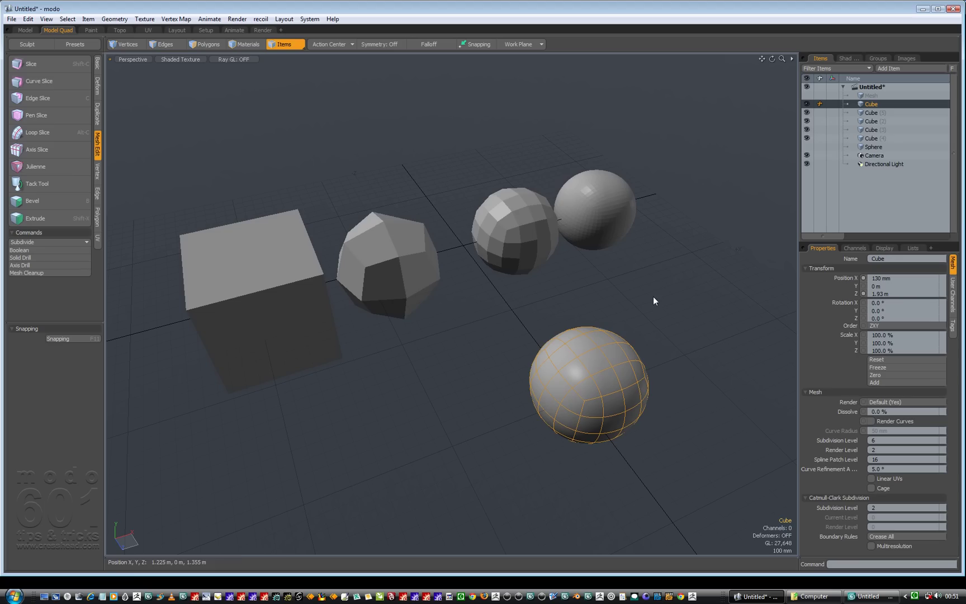
pyautogui.click(806, 147)
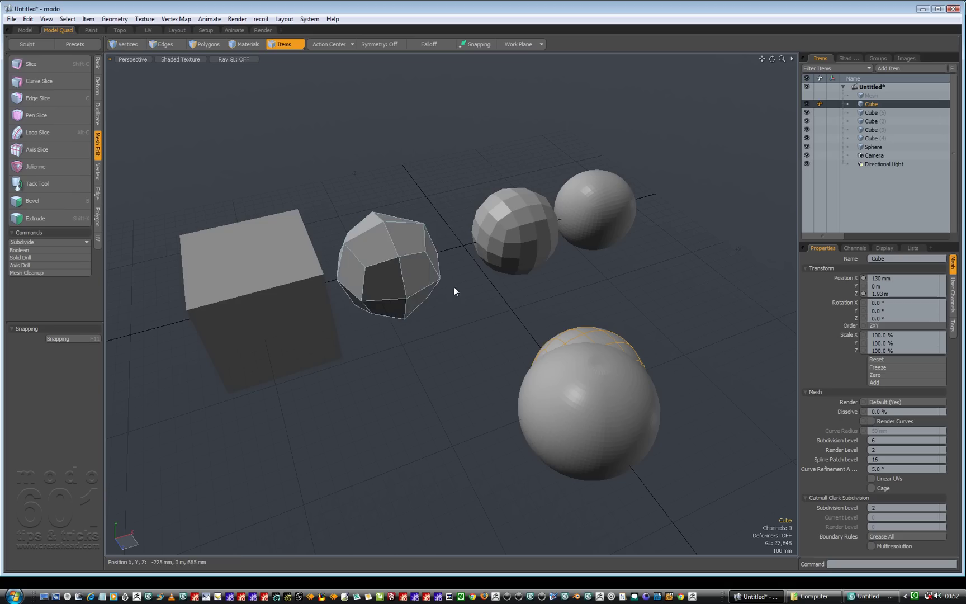
# Step: Select Cube (5), the plain cube on the left
pyautogui.click(258, 269)
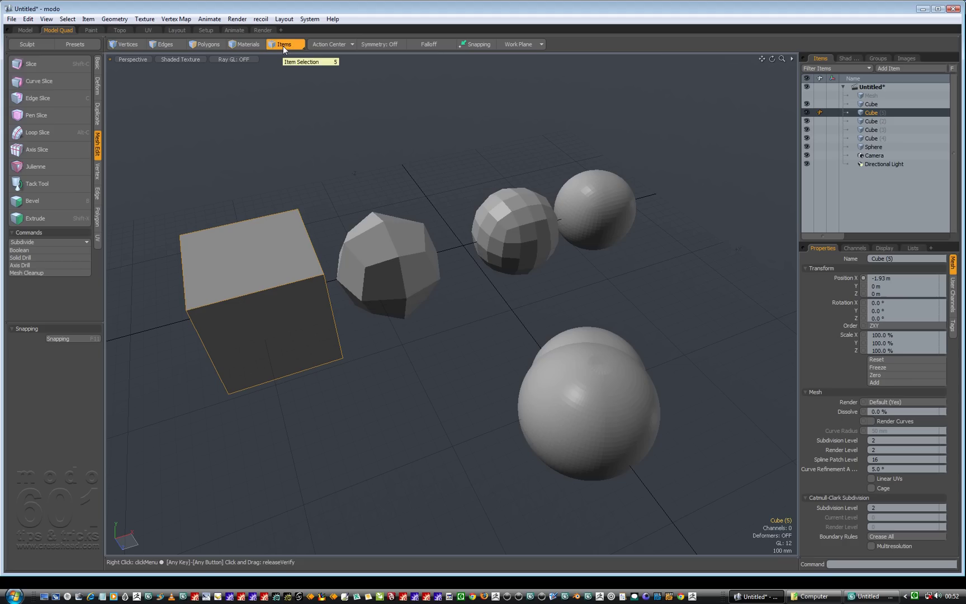
# Step: Select all six faces of Cube (5) and apply a first SDS subdivision
pyautogui.click(208, 45)
pyautogui.click(255, 267)
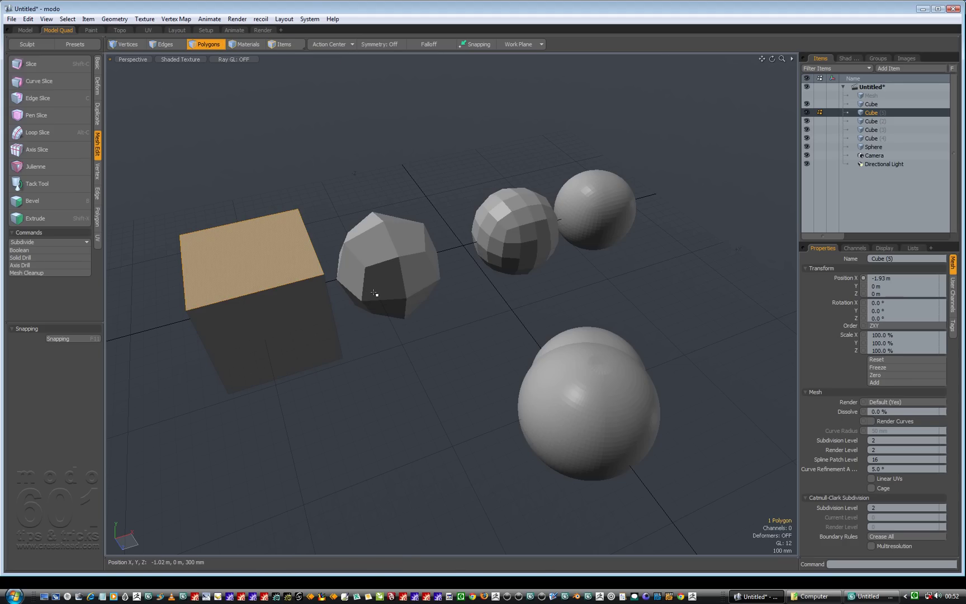
pyautogui.doubleClick(330, 304)
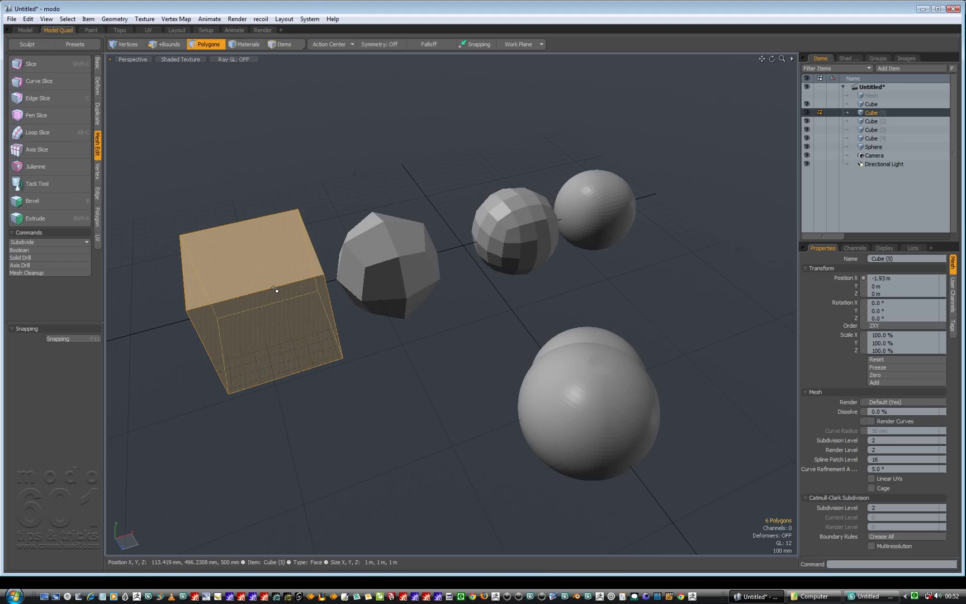
pyautogui.hotkey('shift', 'd')
pyautogui.click(250, 334)
pyautogui.moveTo(250, 334); pyautogui.dragTo(225, 160)
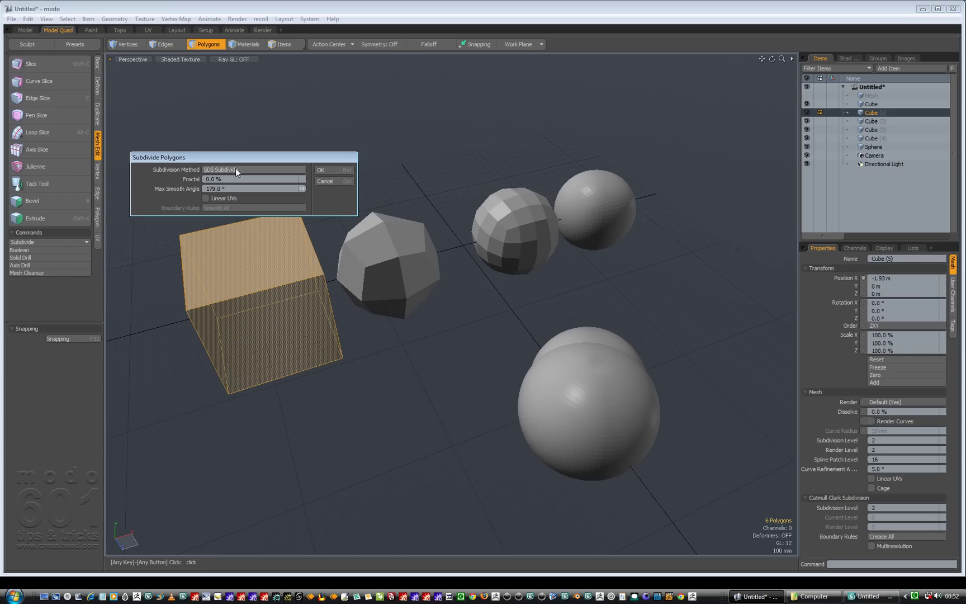
pyautogui.click(331, 170)
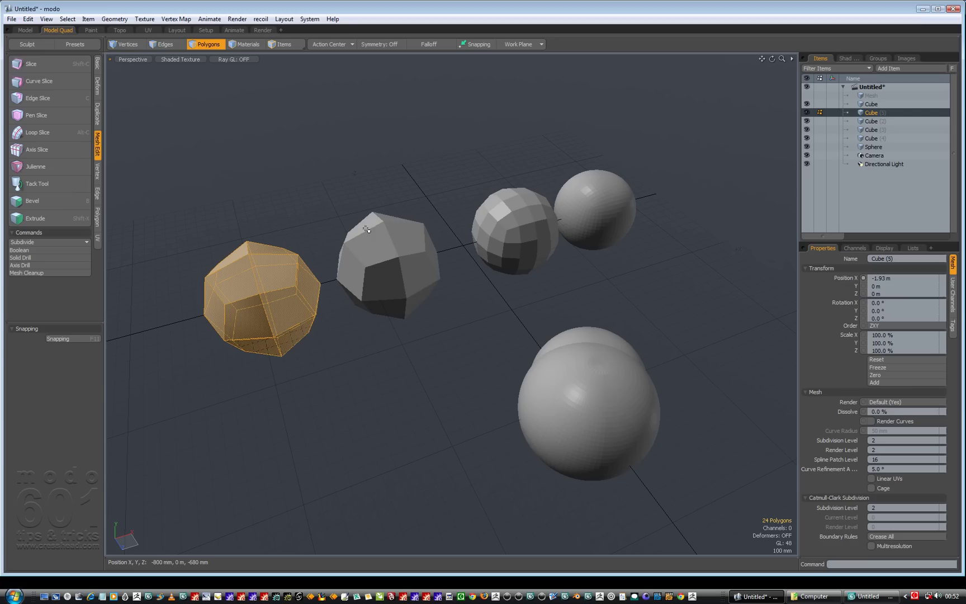
# Step: Apply a second SDS subdivision, make it a subdivision surface, and return to Vertices mode
pyautogui.hotkey('shift', 'd')
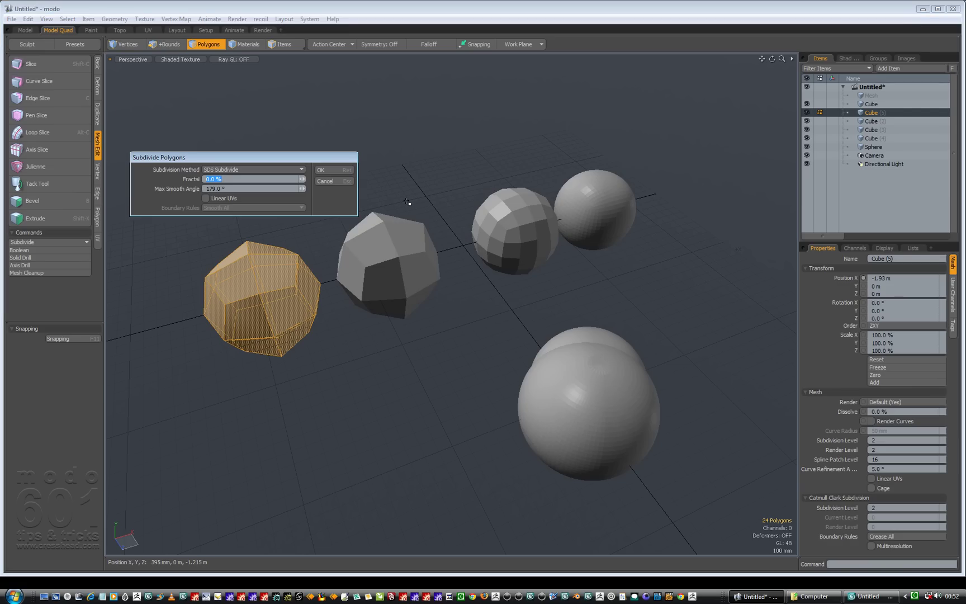
pyautogui.click(334, 169)
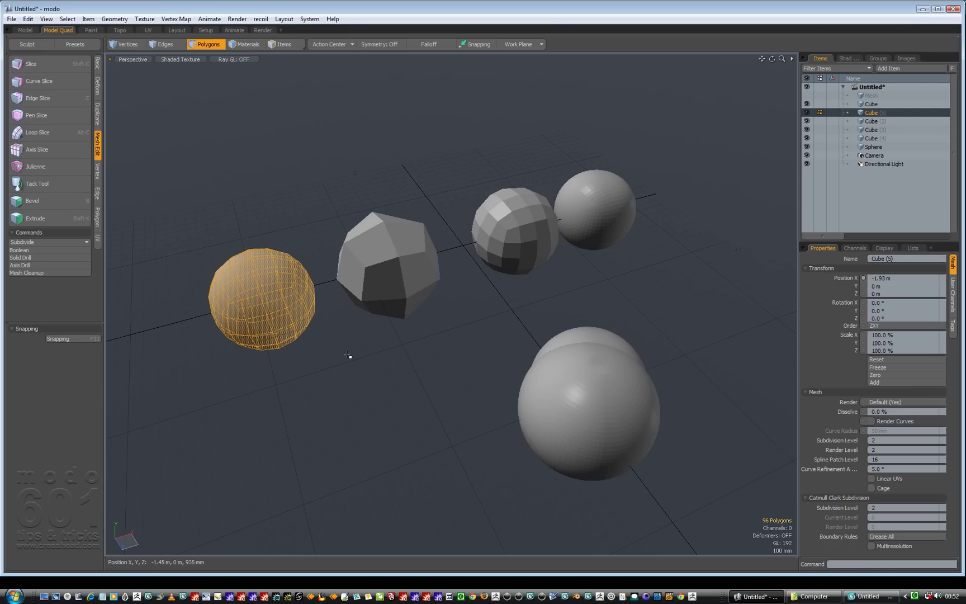
pyautogui.press('Tab')
pyautogui.press('1')
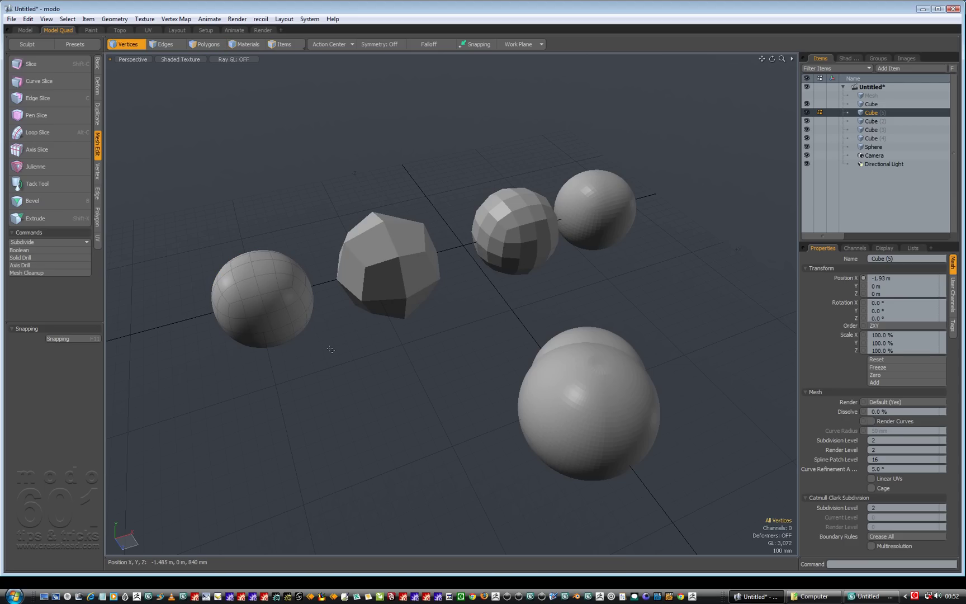
pyautogui.keyDown('alt'); pyautogui.moveTo(326, 344); pyautogui.dragTo(210, 319); pyautogui.keyUp('alt')
pyautogui.scroll(5, 245, 326)
pyautogui.scroll(-5, 210, 333)
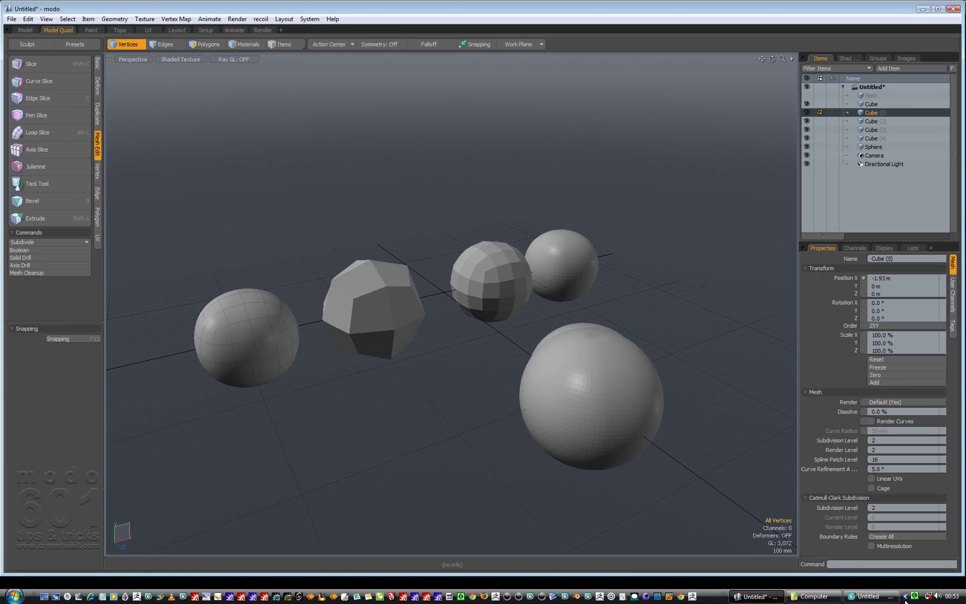
pyautogui.click(916, 598)
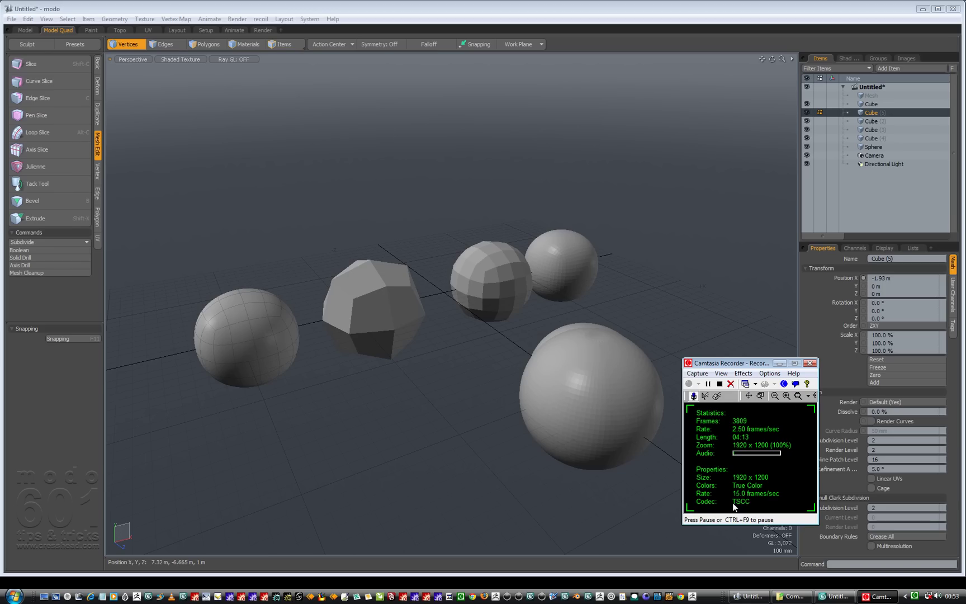